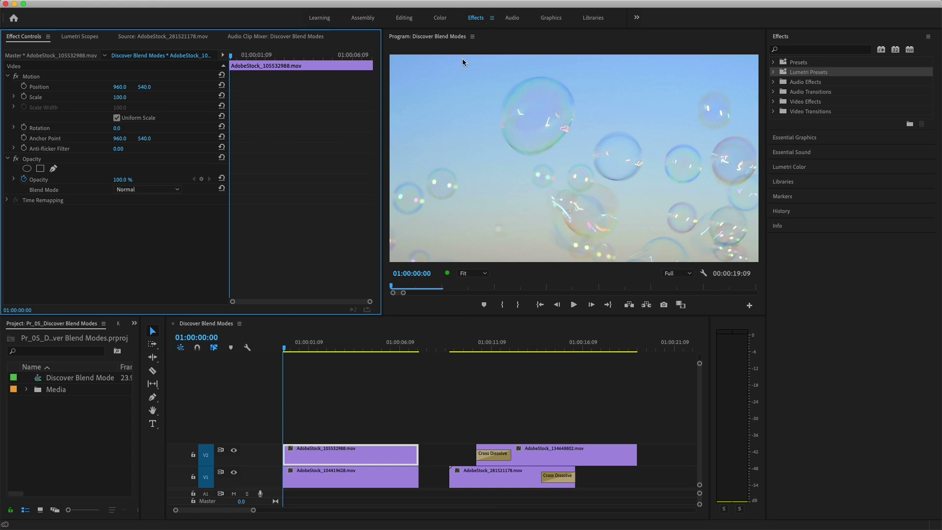
# - Hide track V2 to examine the footage beneath the bubbles clip, then show the track again and return to the sequence start
pyautogui.click(234, 451)
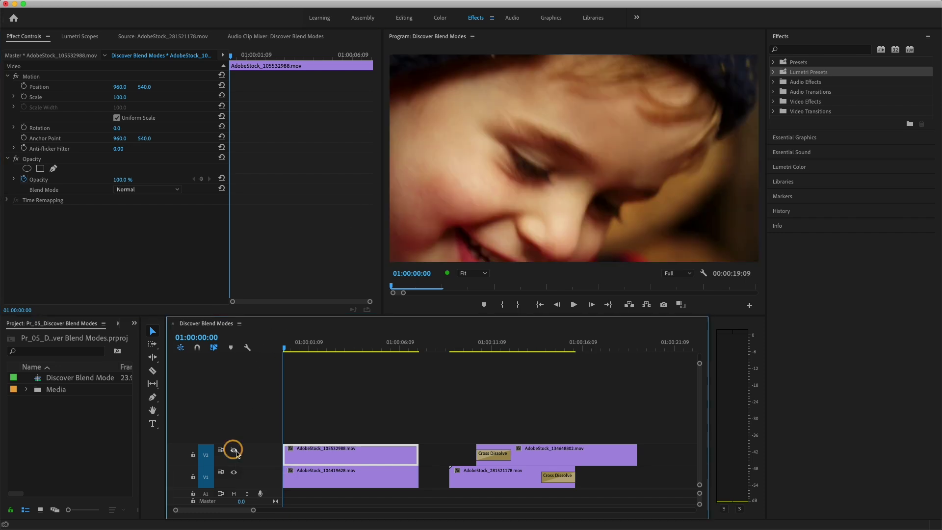
pyautogui.moveTo(286, 350); pyautogui.dragTo(567, 355)
pyautogui.click(453, 347)
pyautogui.press('Home')
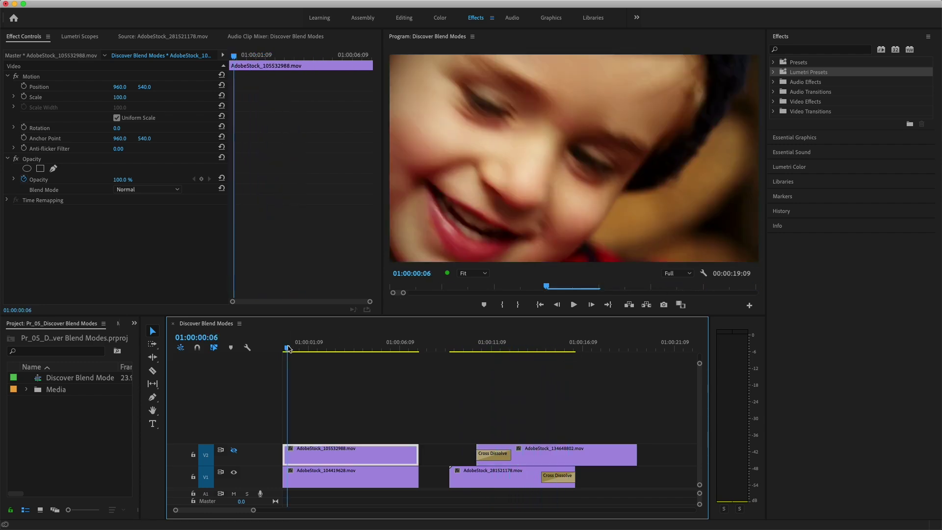
pyautogui.click(234, 450)
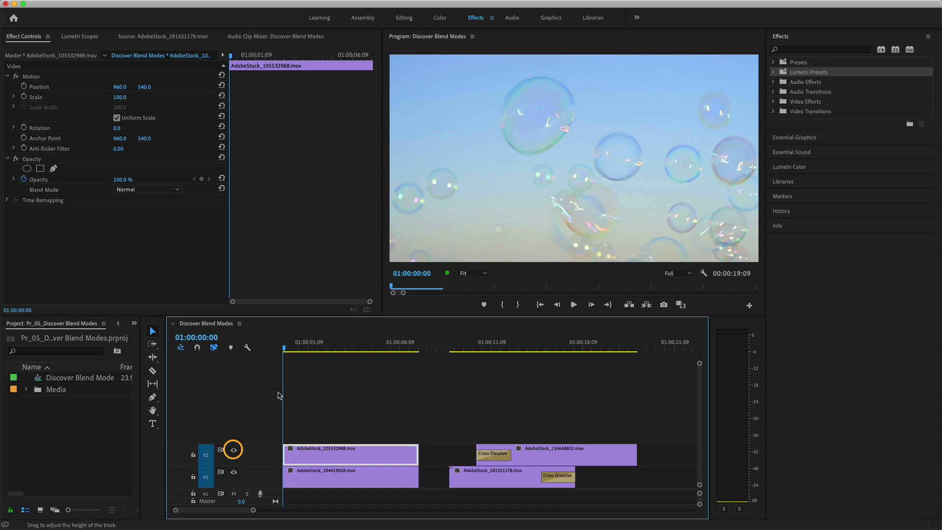
pyautogui.moveTo(286, 350); pyautogui.dragTo(264, 348)
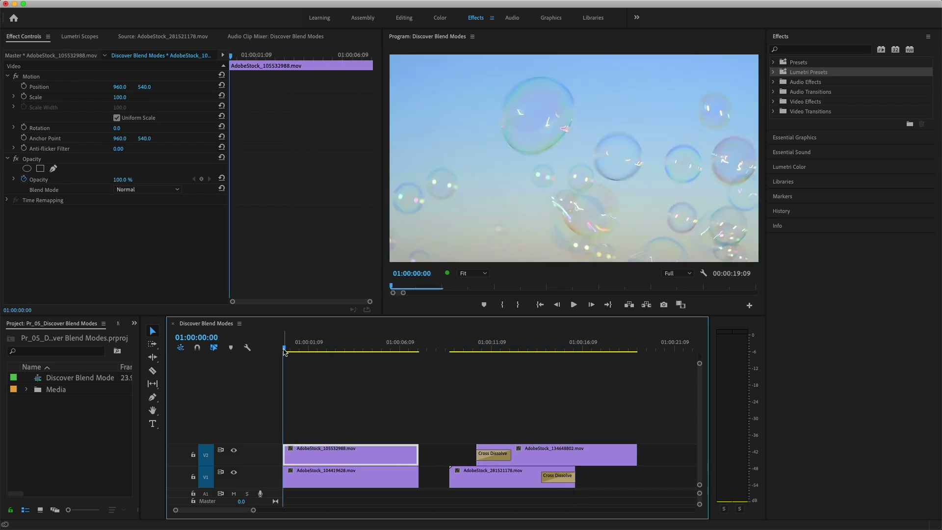
# - Try the Darken and Vivid Light blend modes on AdobeStock_105532988.mov on V2, checking frames at 01:00:06:08 and 01:00:04:00
pyautogui.click(399, 351)
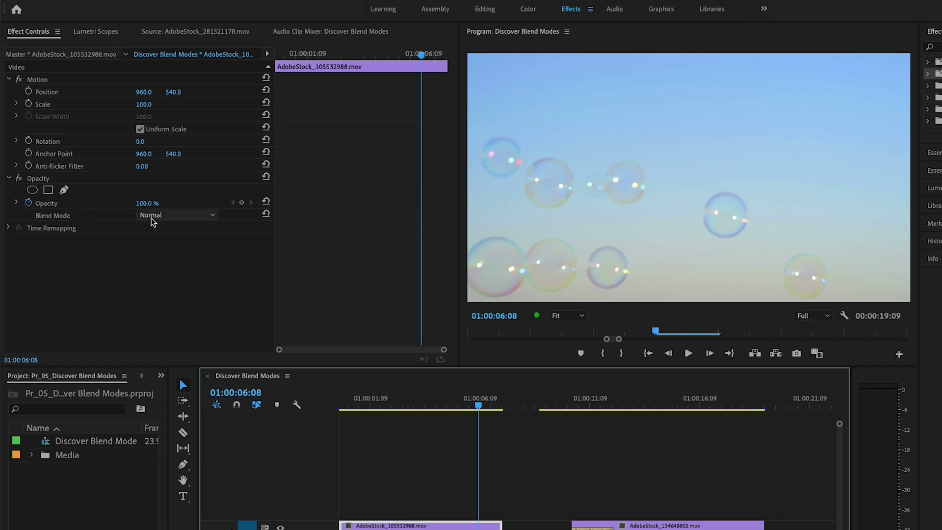
pyautogui.click(212, 216)
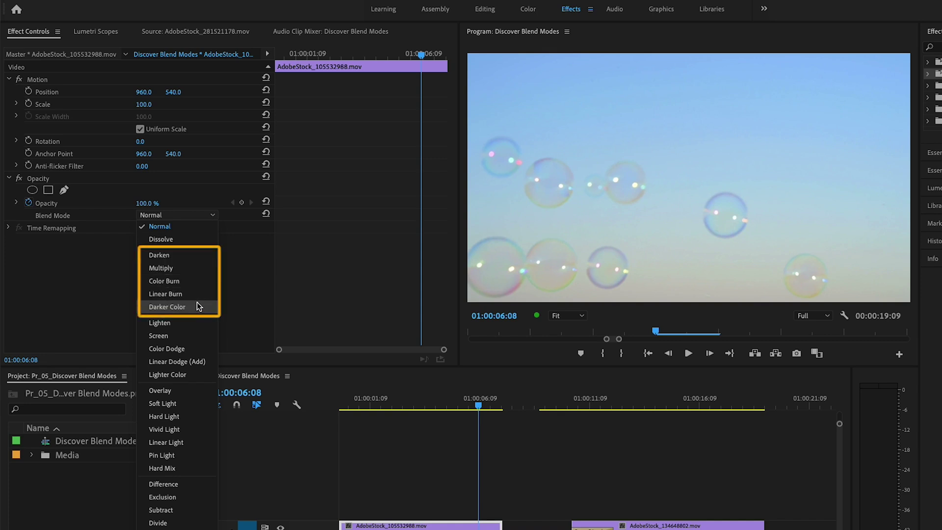
pyautogui.click(201, 256)
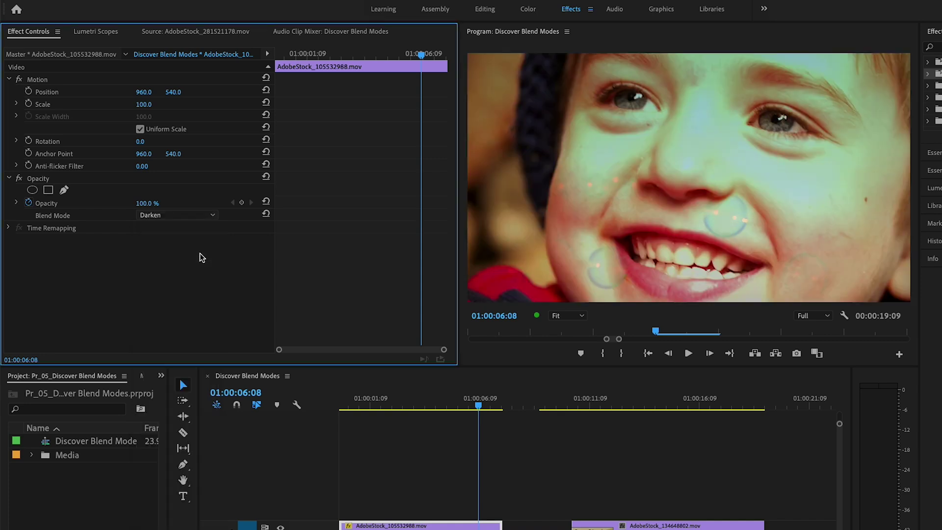
pyautogui.click(211, 217)
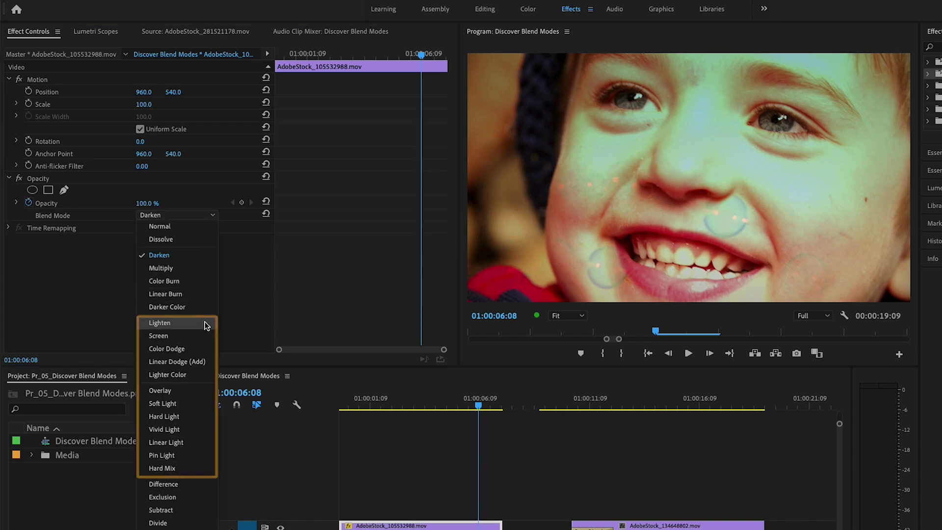
pyautogui.click(196, 430)
pyautogui.click(427, 407)
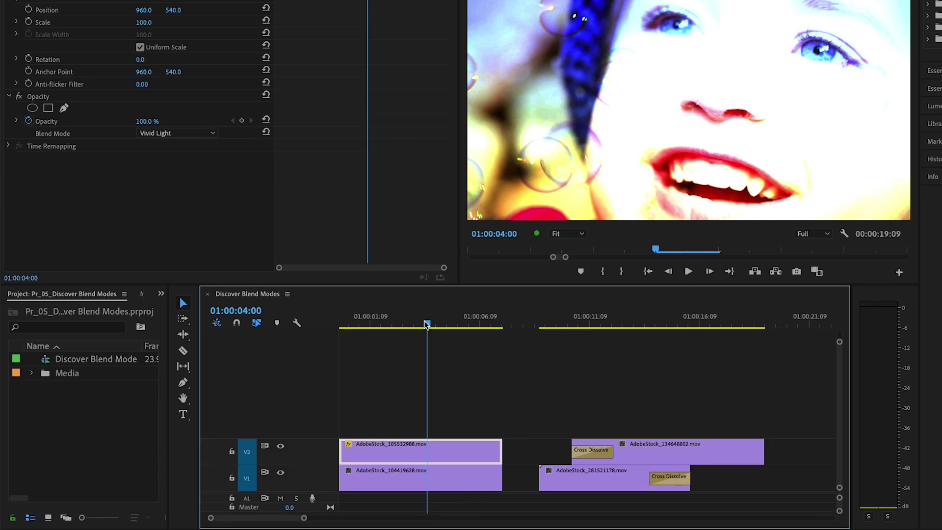
# - Try the Difference and Saturation blend modes on the same V2 bubbles clip and reset its blend mode to Normal
pyautogui.click(214, 137)
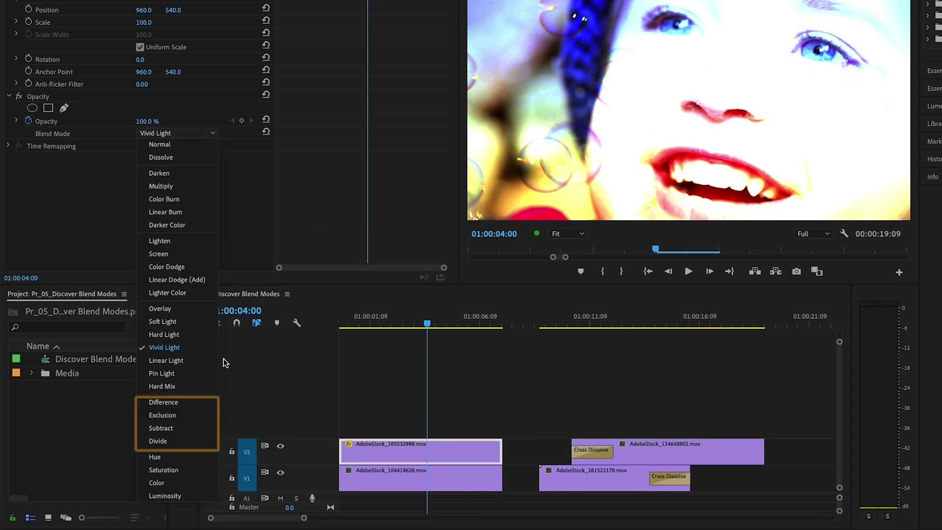
pyautogui.click(181, 404)
pyautogui.click(214, 133)
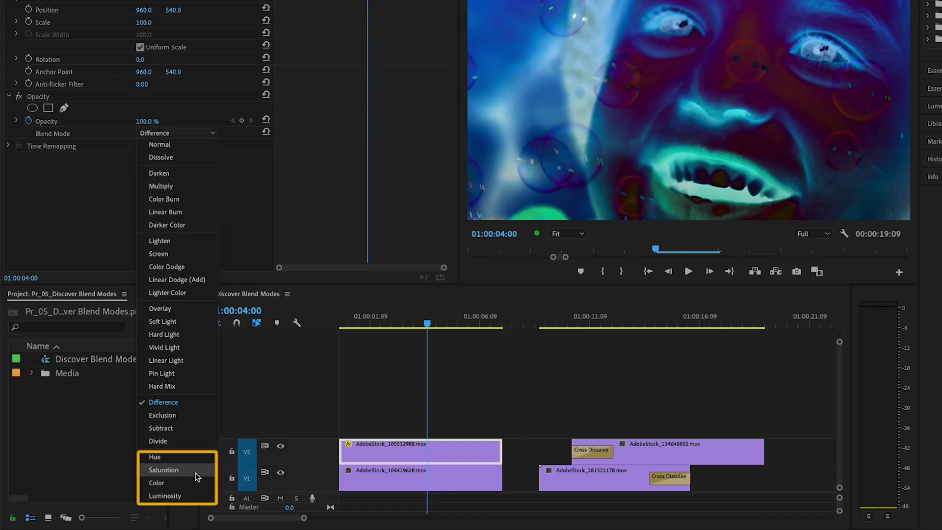
pyautogui.click(195, 472)
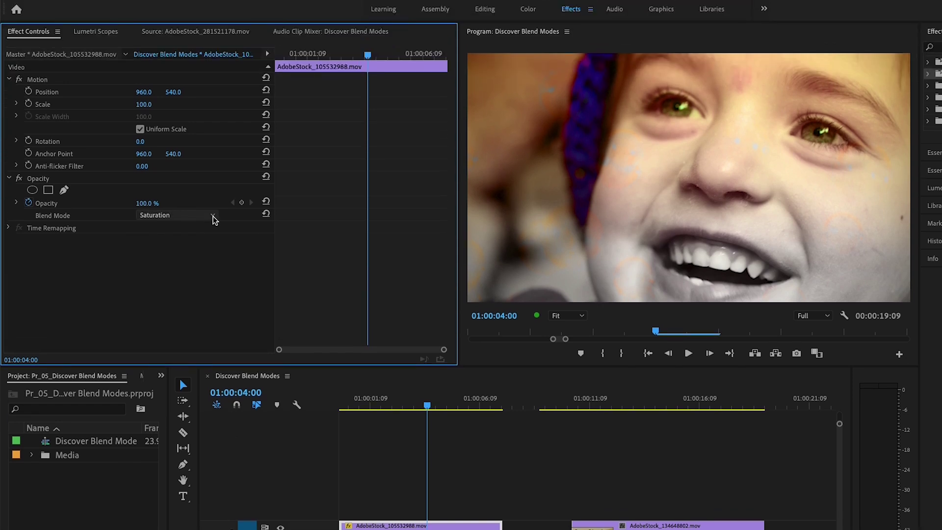
pyautogui.click(214, 218)
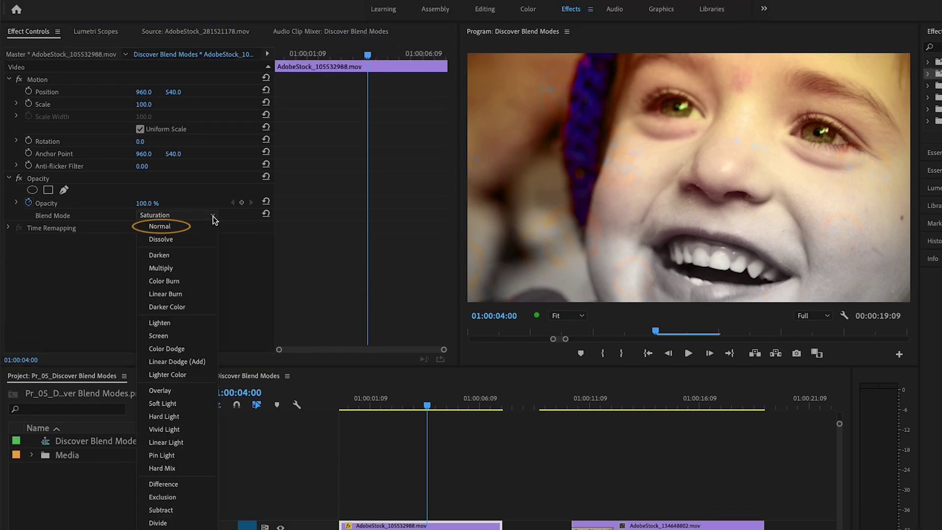
pyautogui.click(188, 226)
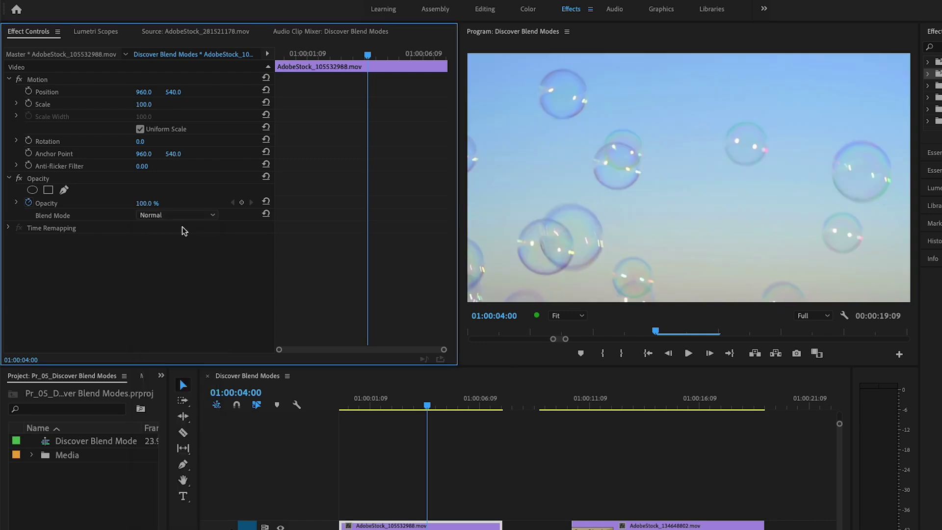
# - Set the blend mode of AdobeStock_105532988.mov to Overlay and play the composite from the sequence start
pyautogui.click(214, 220)
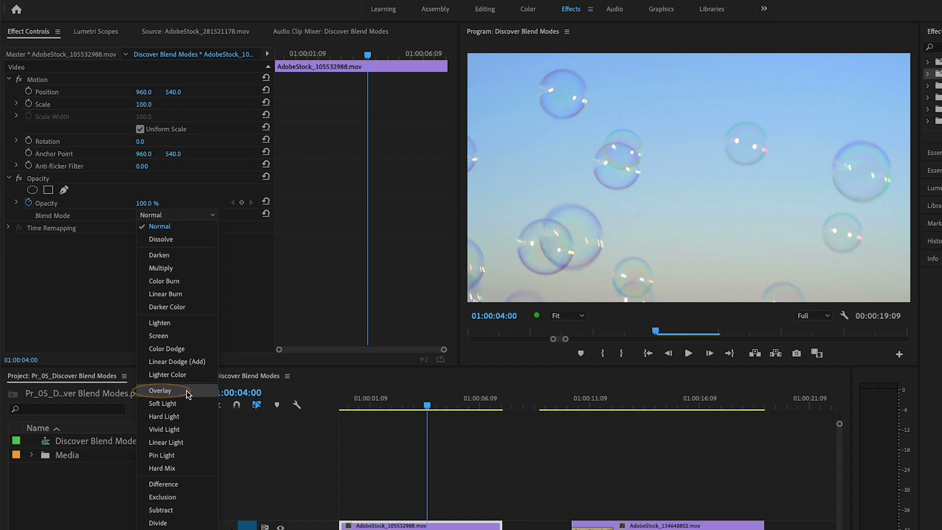
pyautogui.click(190, 390)
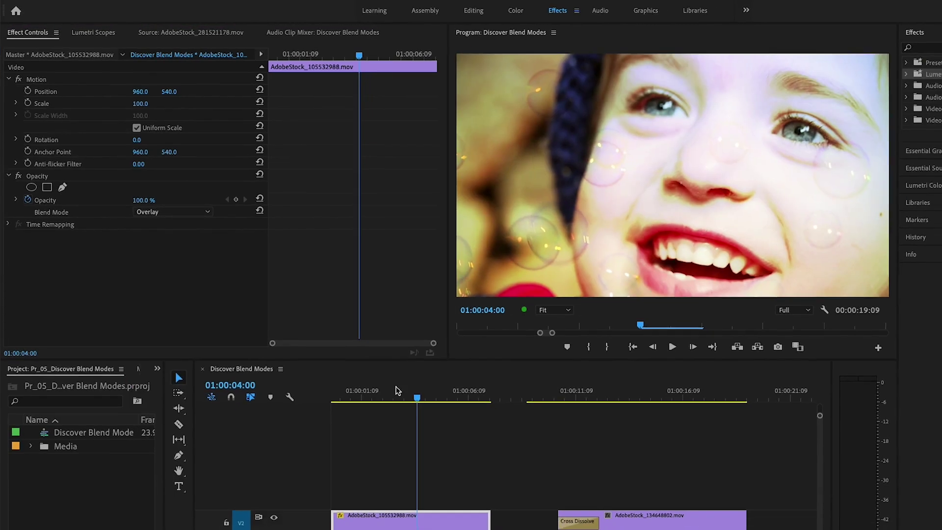
pyautogui.click(403, 407)
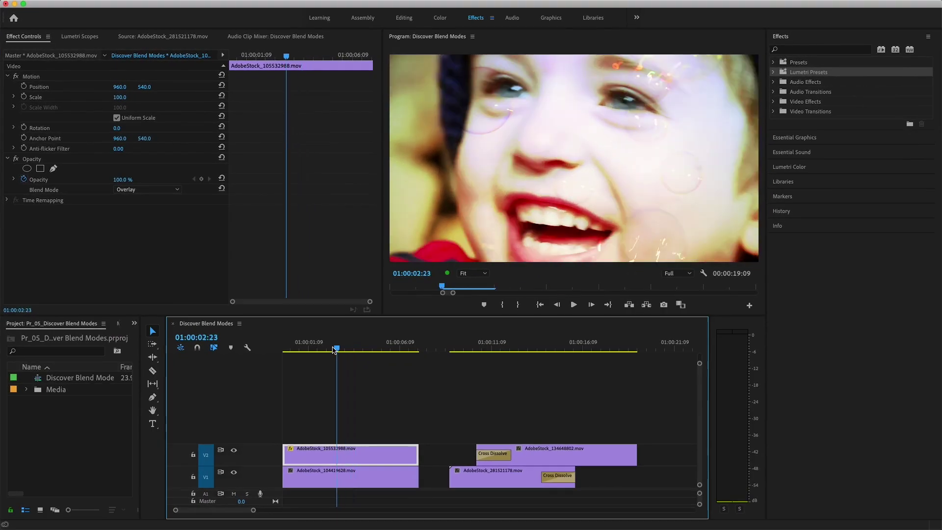
pyautogui.moveTo(334, 350); pyautogui.dragTo(273, 350)
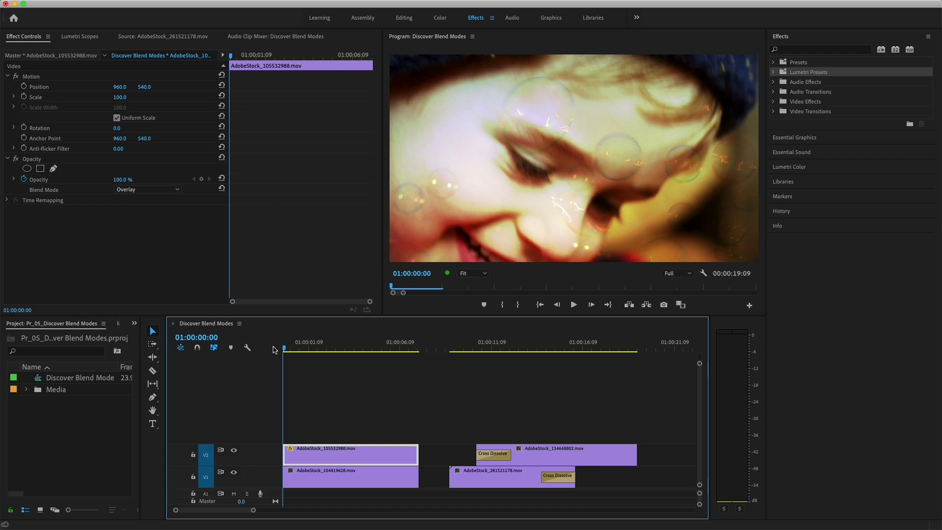
pyautogui.press('space')
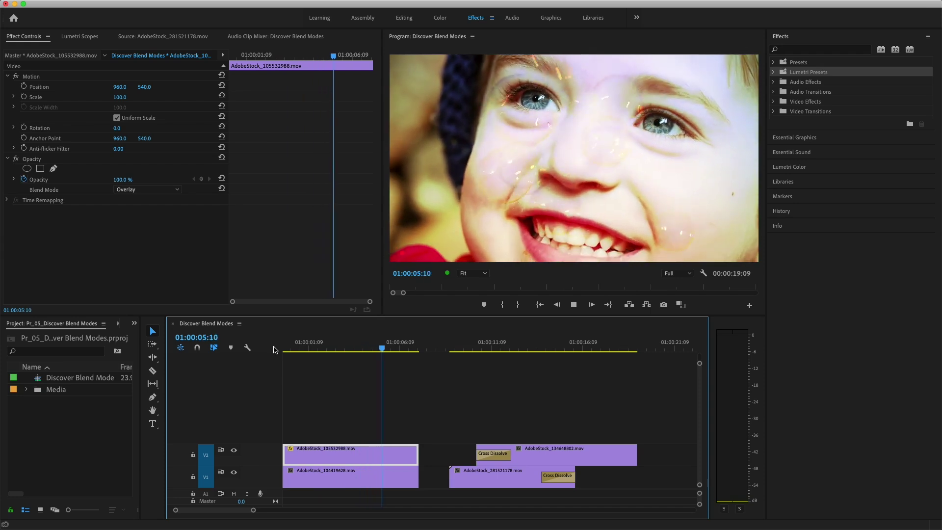
pyautogui.click(373, 348)
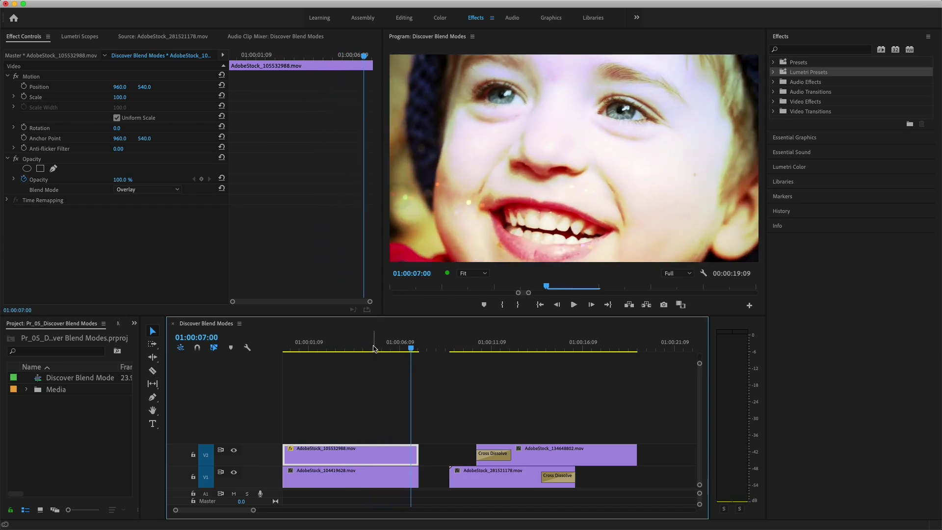
pyautogui.moveTo(373, 348); pyautogui.dragTo(250, 349)
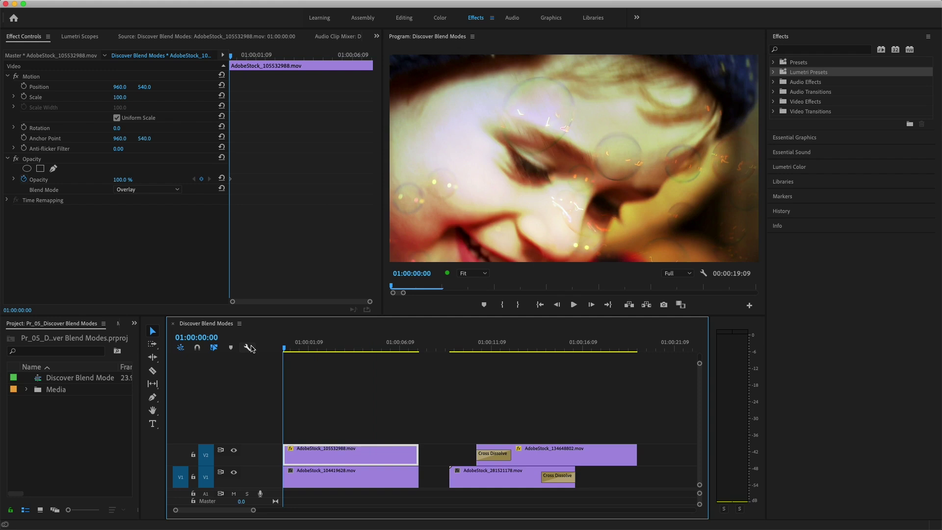
pyautogui.press('space')
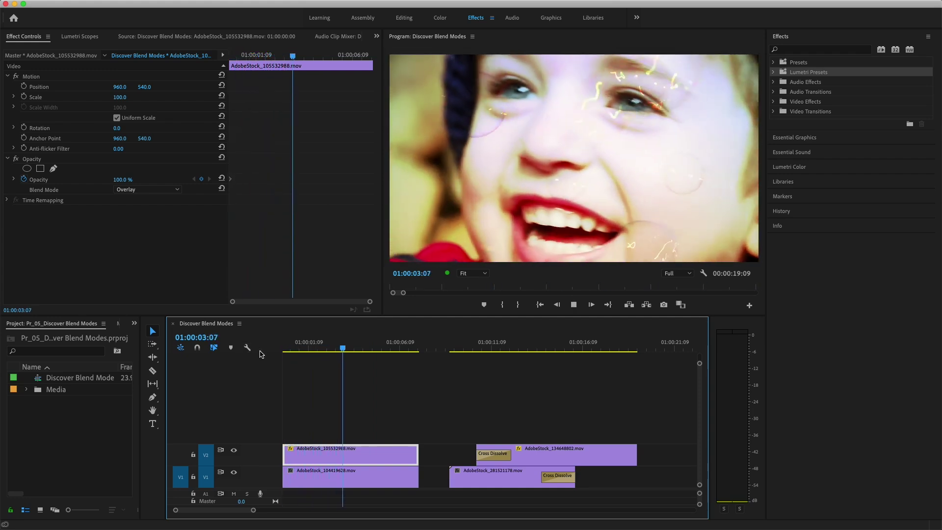
# - Set the blend mode of AdobeStock_105532988.mov to Soft Light and play the blended clips from the sequence start
pyautogui.click(364, 350)
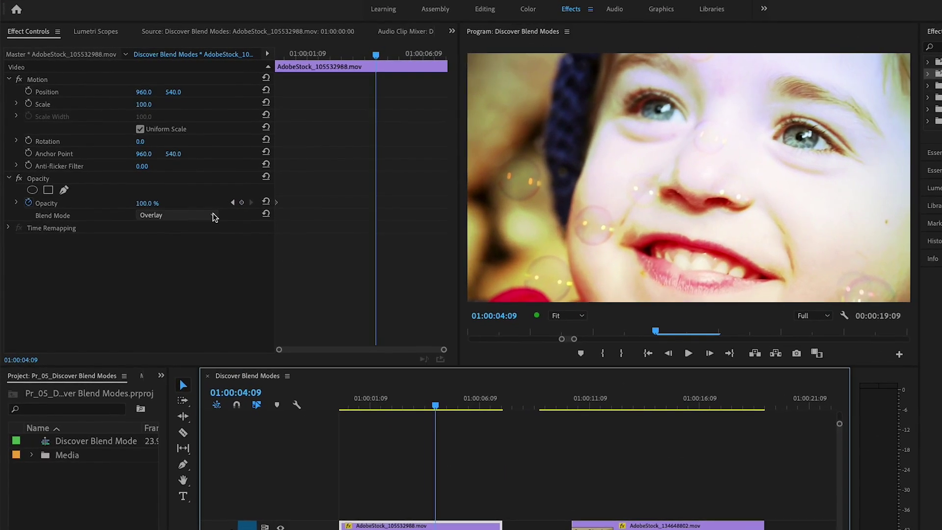
pyautogui.click(177, 190)
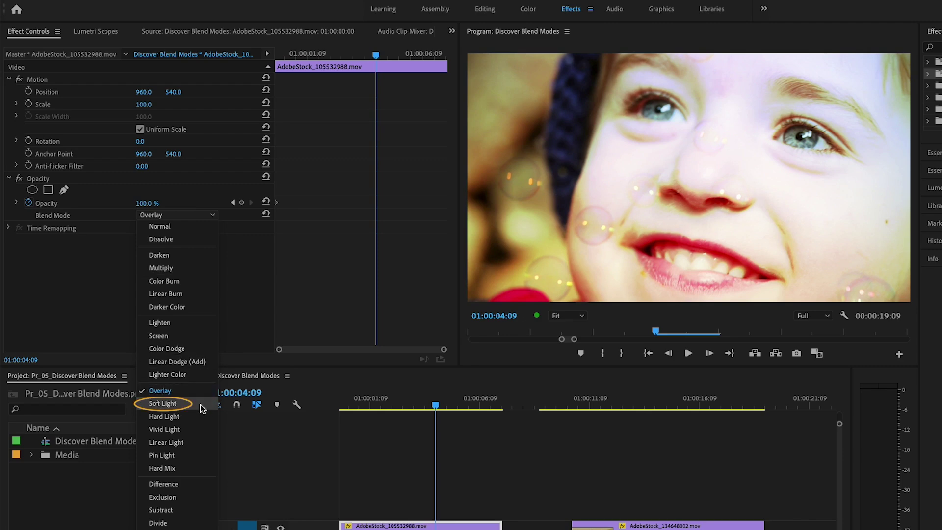
pyautogui.click(187, 406)
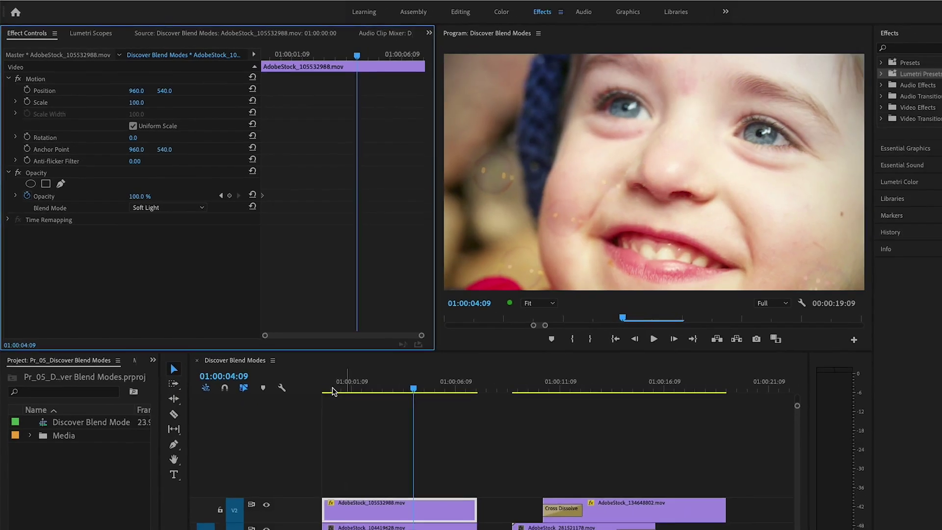
pyautogui.press('Home')
pyautogui.press('space')
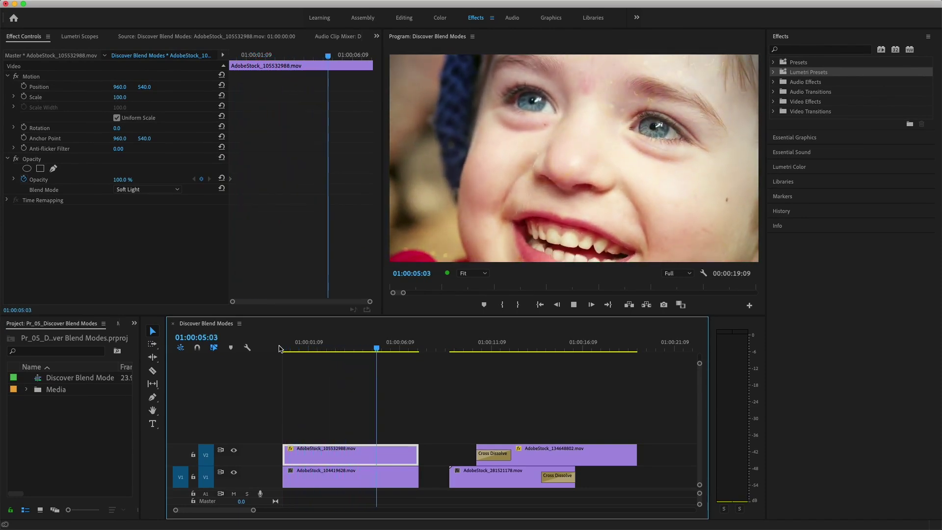
pyautogui.press('space')
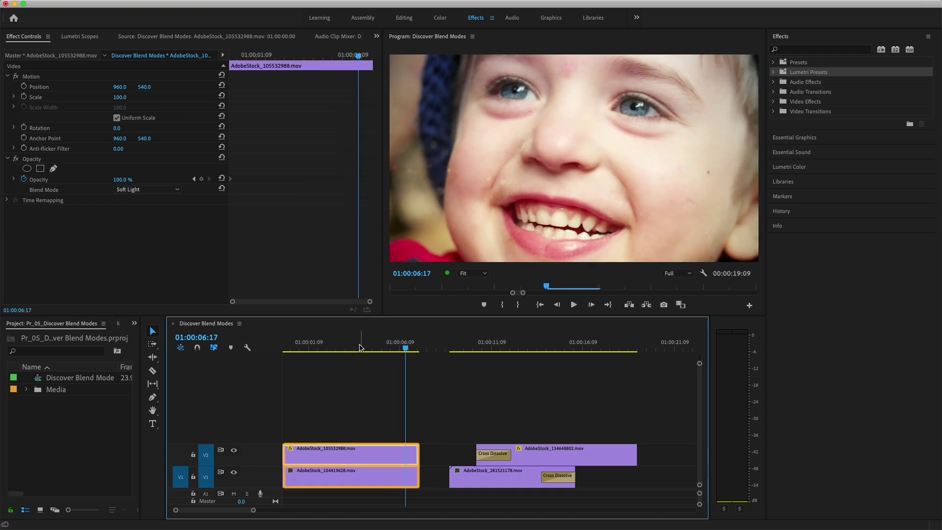
pyautogui.click(356, 348)
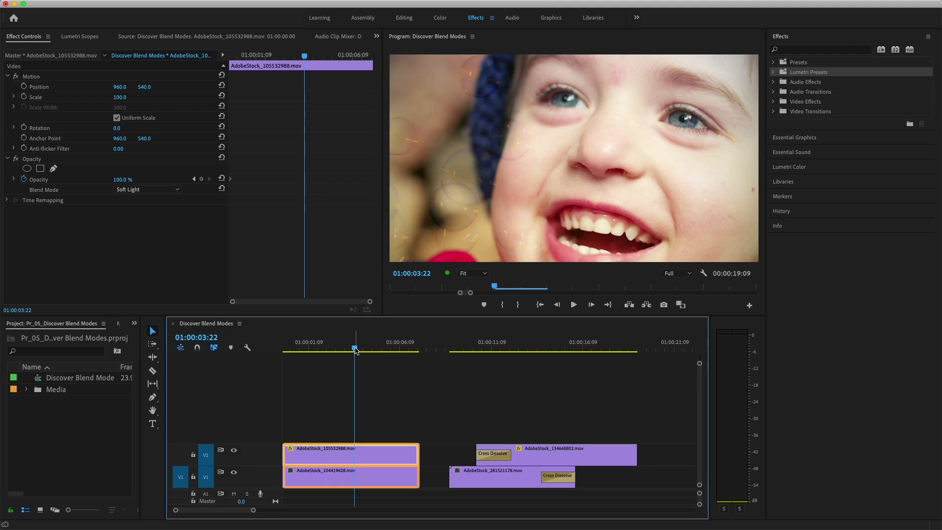
# - Examine the second pair of overlapping clips by scrubbing between 01:00:09:03 and 01:00:13:04
pyautogui.click(448, 349)
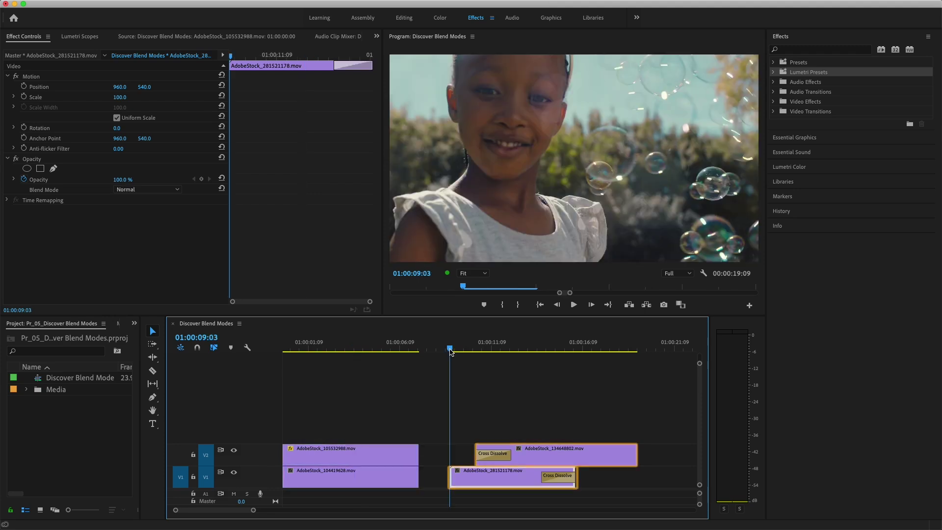
pyautogui.click(464, 350)
pyautogui.moveTo(469, 354); pyautogui.dragTo(524, 360)
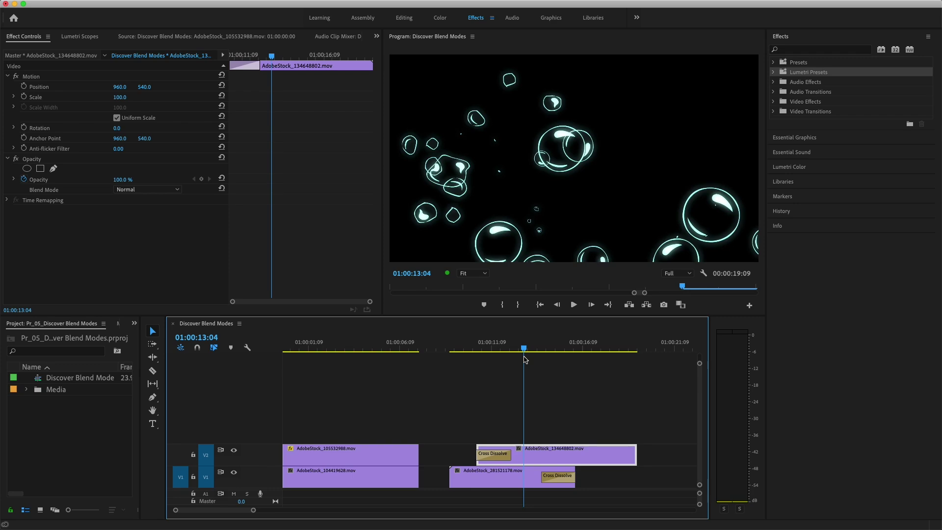
pyautogui.click(451, 352)
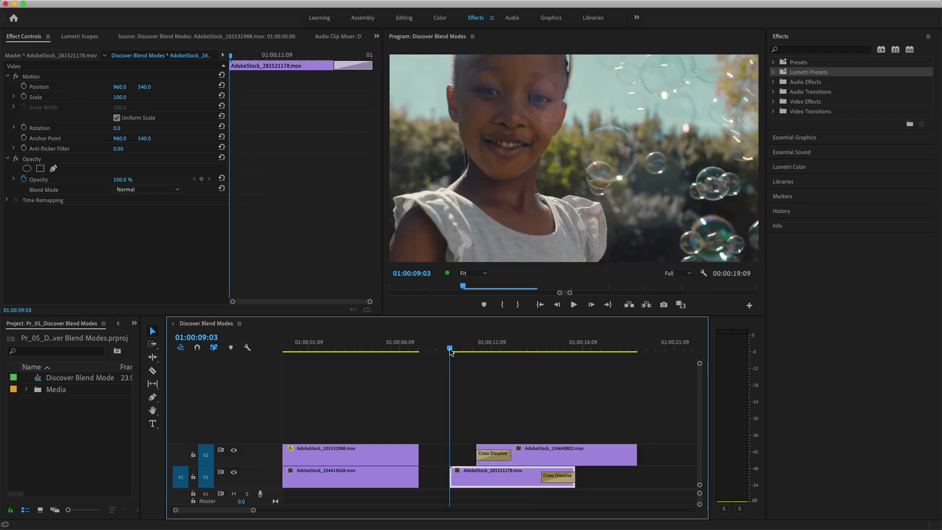
# - Set the blend mode of AdobeStock_134648802.mov on V2 to Lighten and play the composite from its Cross Dissolve
pyautogui.click(523, 350)
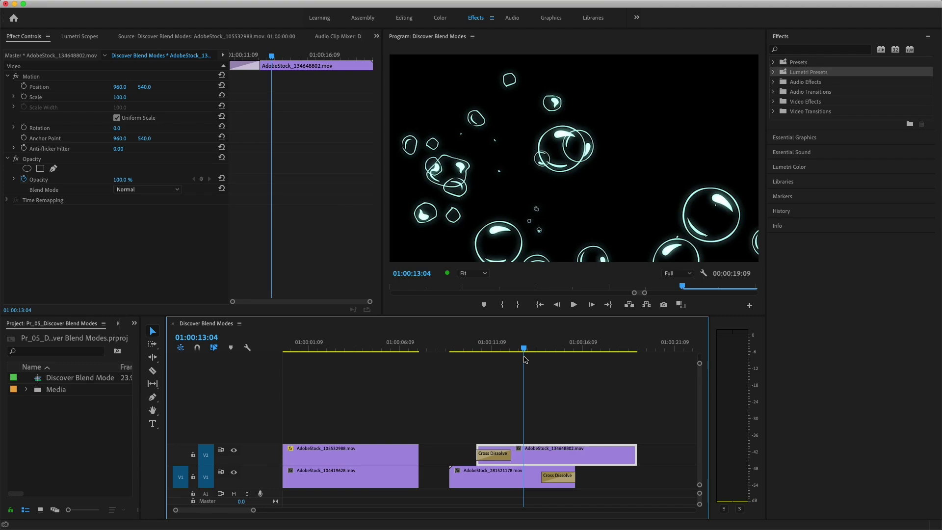
pyautogui.click(177, 189)
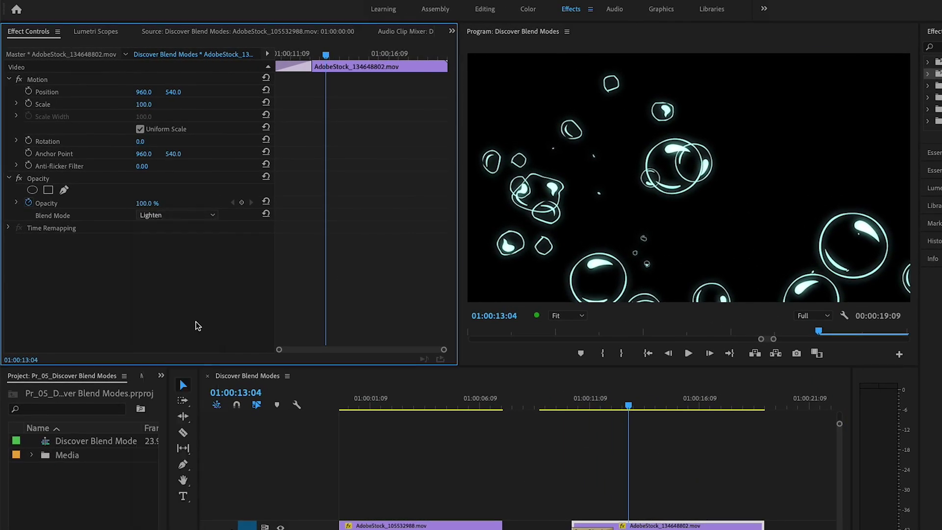
pyautogui.click(197, 323)
pyautogui.click(573, 407)
pyautogui.press('space')
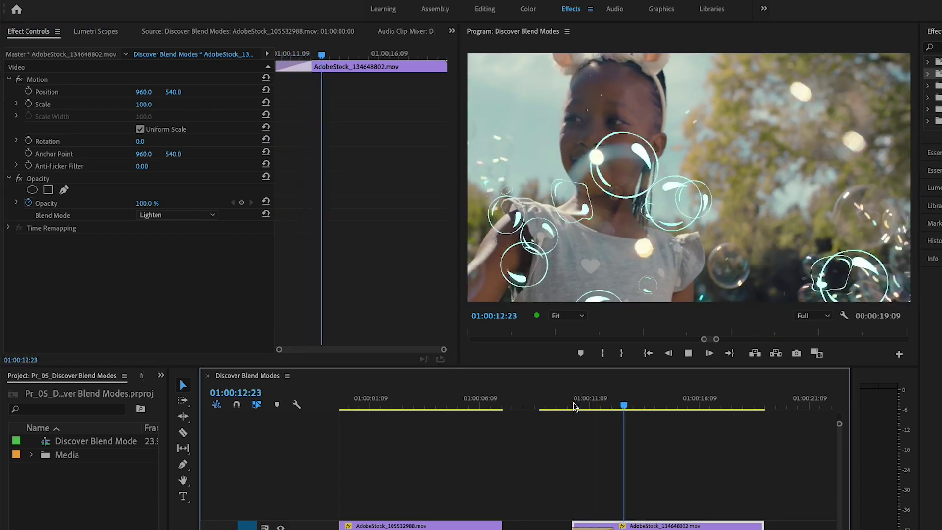
pyautogui.press('space')
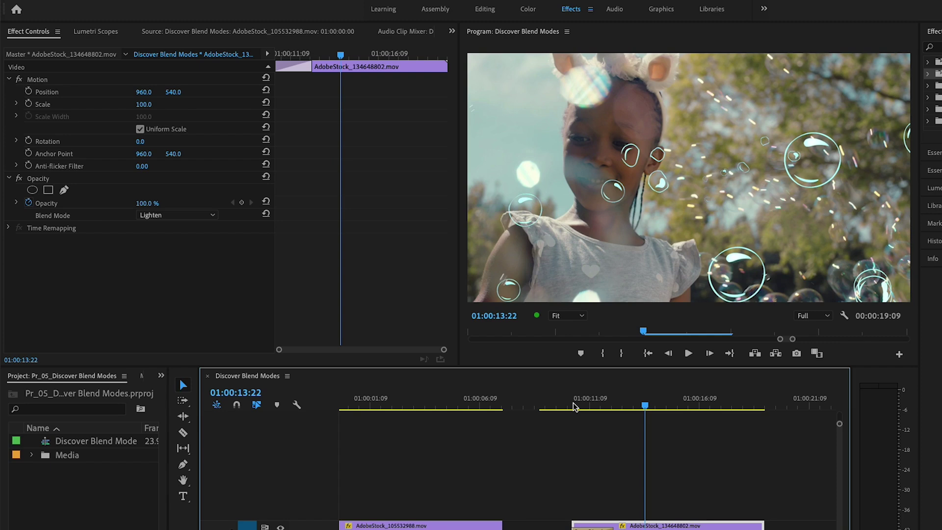
# - Set the blend mode of AdobeStock_134648802.mov to Color Dodge and play the composite from before its Cross Dissolve
pyautogui.click(213, 218)
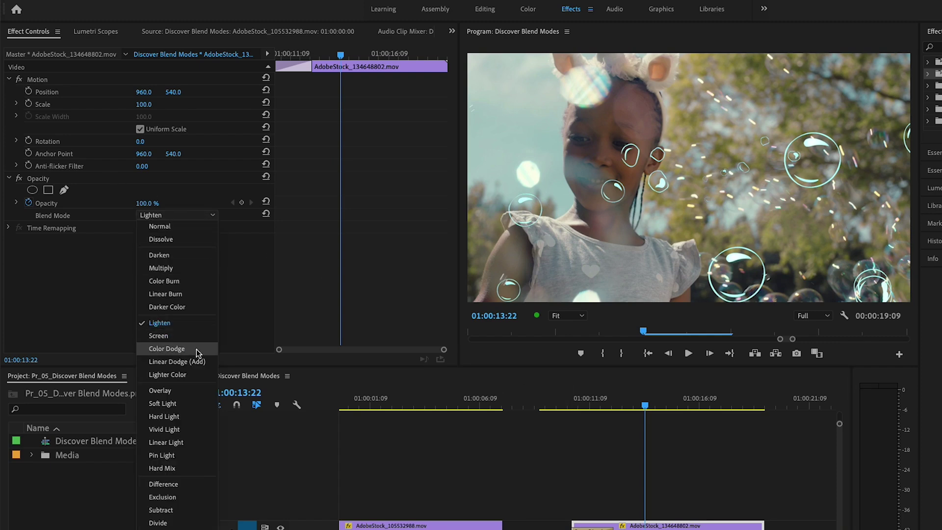
pyautogui.click(167, 349)
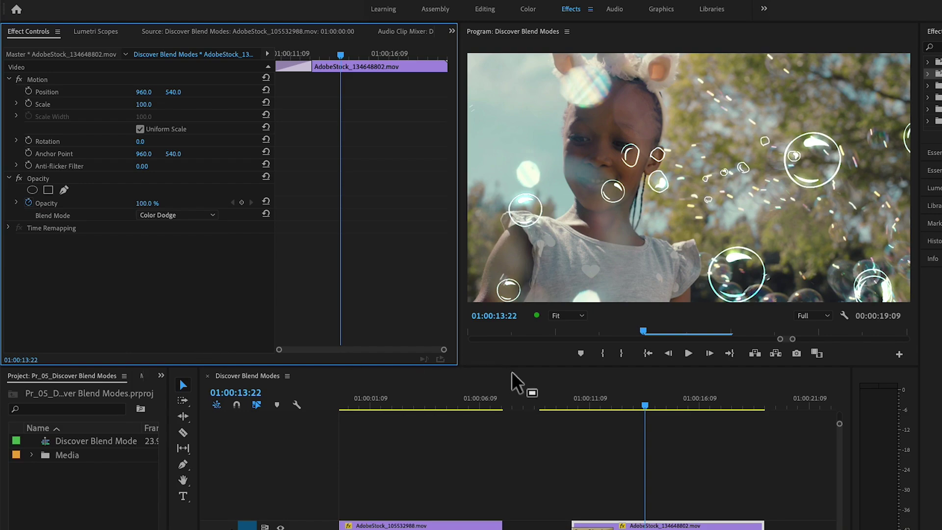
pyautogui.click(557, 407)
pyautogui.press('space')
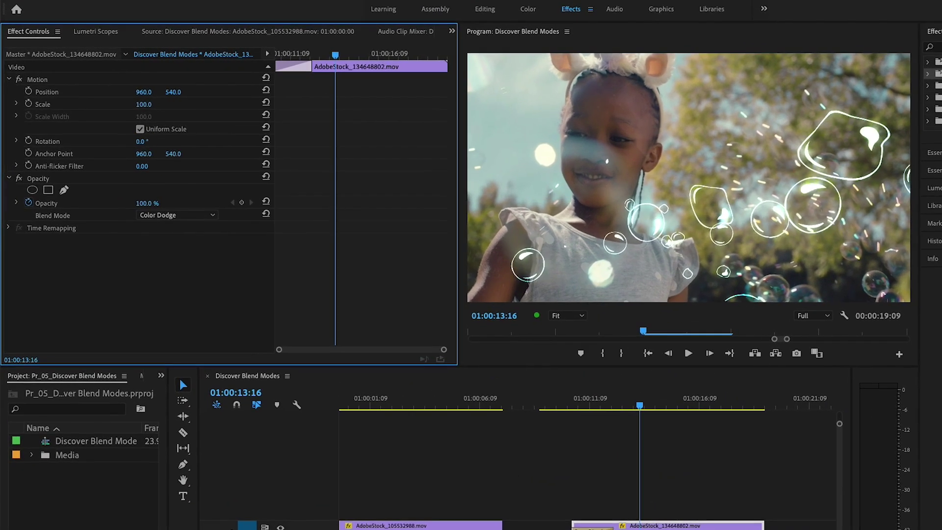
# - Rotate AdobeStock_134648802.mov to -29°, scale it to 177, and play the second pair of clips from its start
pyautogui.moveTo(140, 141); pyautogui.dragTo(126, 141)
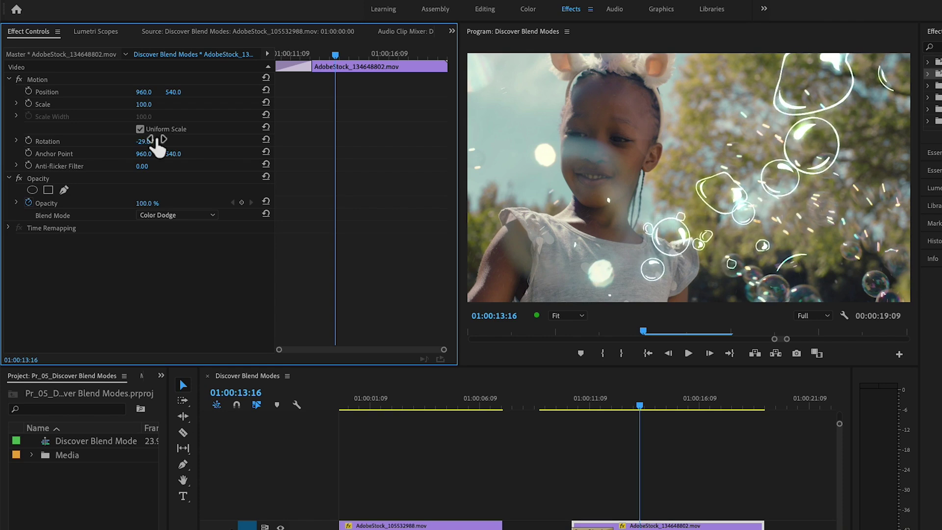
pyautogui.moveTo(143, 104)
pyautogui.mouseDown()
pyautogui.moveTo(172, 104)
pyautogui.moveTo(126, 97)
pyautogui.mouseUp()
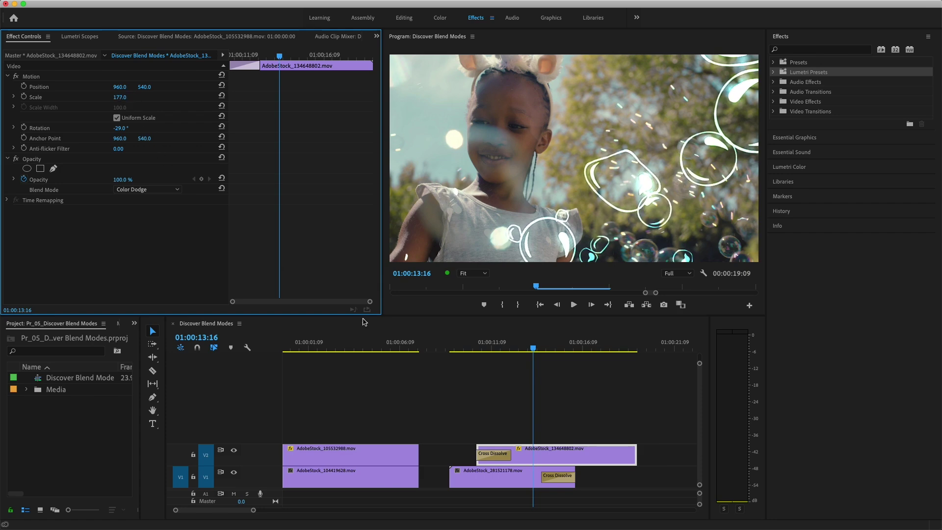
pyautogui.click(453, 354)
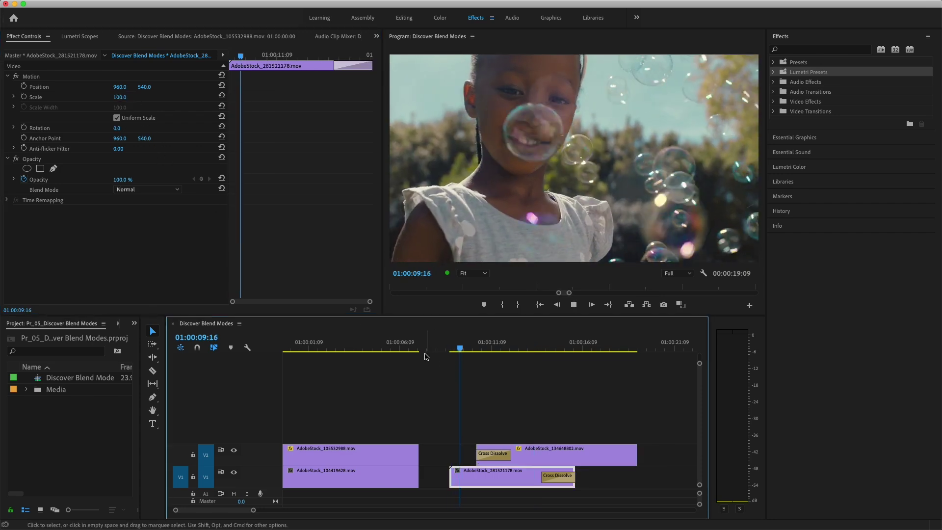